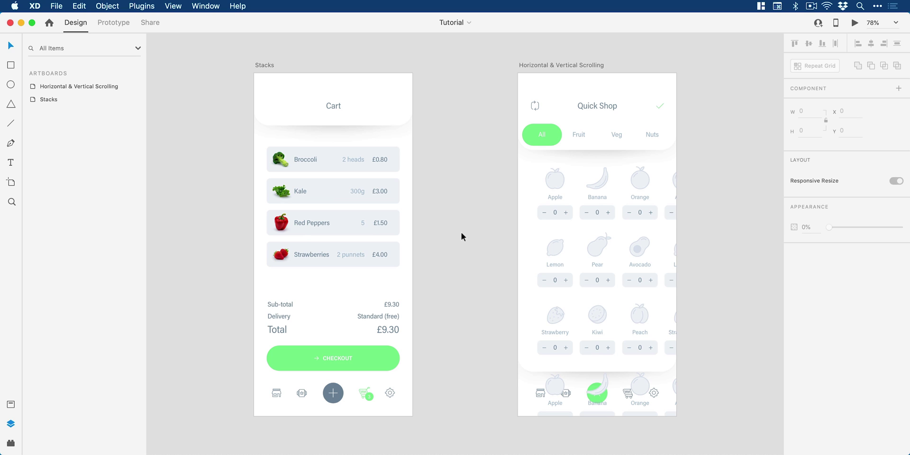
# Move the Broccoli card above card-2, then group Broccoli, Kale, Red Peppers and Strawberries cards
pyautogui.click(340, 157)
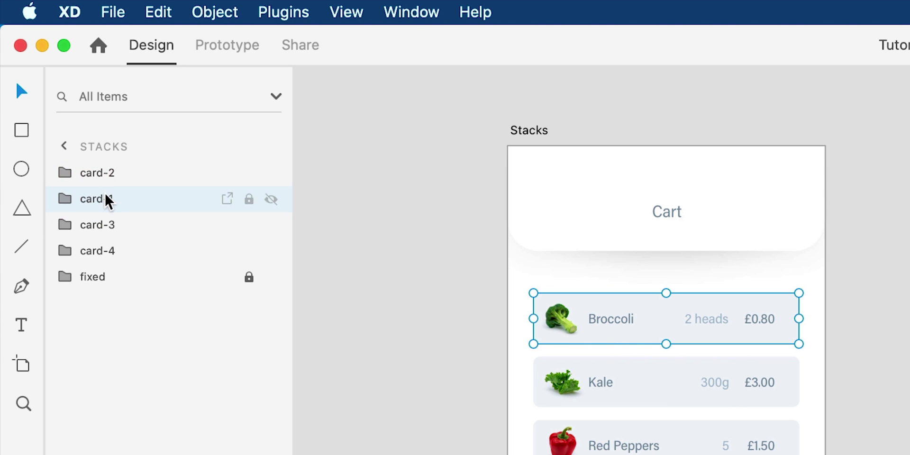
pyautogui.moveTo(108, 199); pyautogui.dragTo(107, 168)
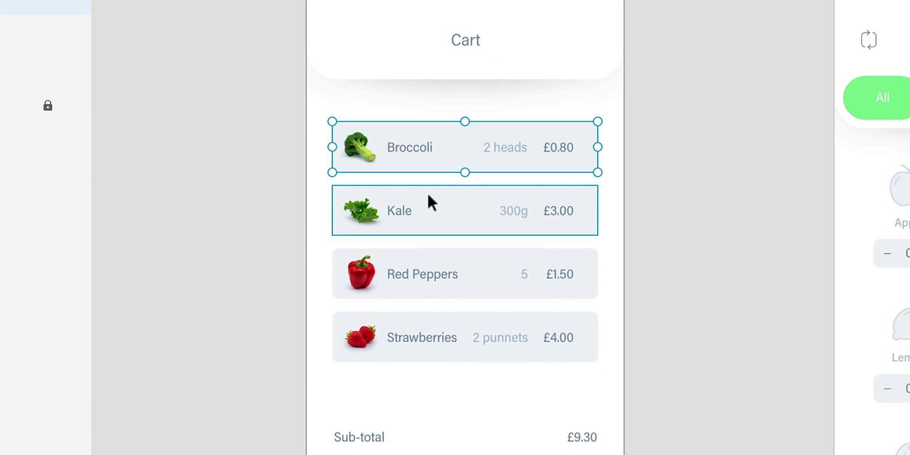
pyautogui.keyDown('shift'); pyautogui.click(428, 193); pyautogui.keyUp('shift')
pyautogui.keyDown('shift'); pyautogui.click(428, 259); pyautogui.keyUp('shift')
pyautogui.keyDown('shift'); pyautogui.click(426, 336); pyautogui.keyUp('shift')
pyautogui.rightClick(426, 336)
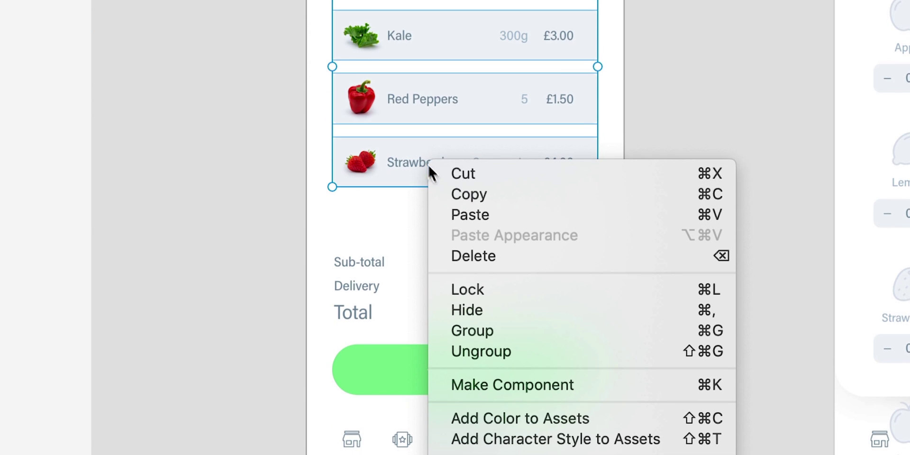
pyautogui.click(522, 328)
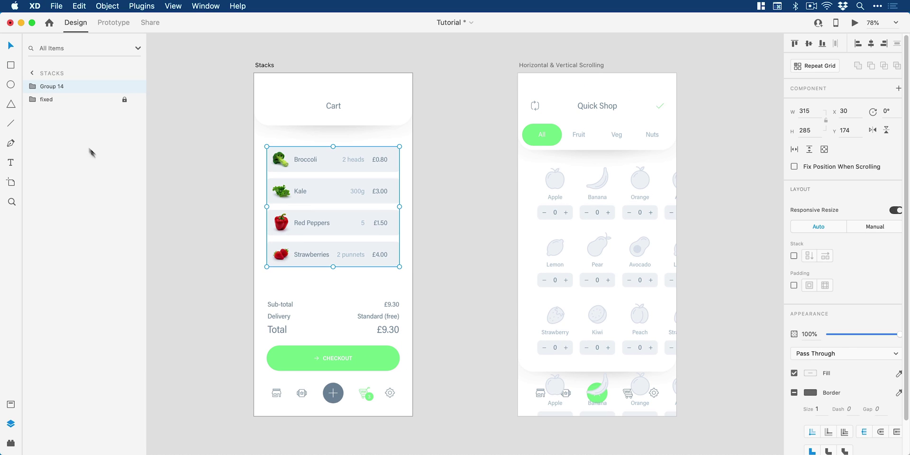
# Rename the new card group 'cards' and turn it into a vertical stack with 0 padding
pyautogui.doubleClick(49, 86)
pyautogui.write('cards')
pyautogui.press('Return')
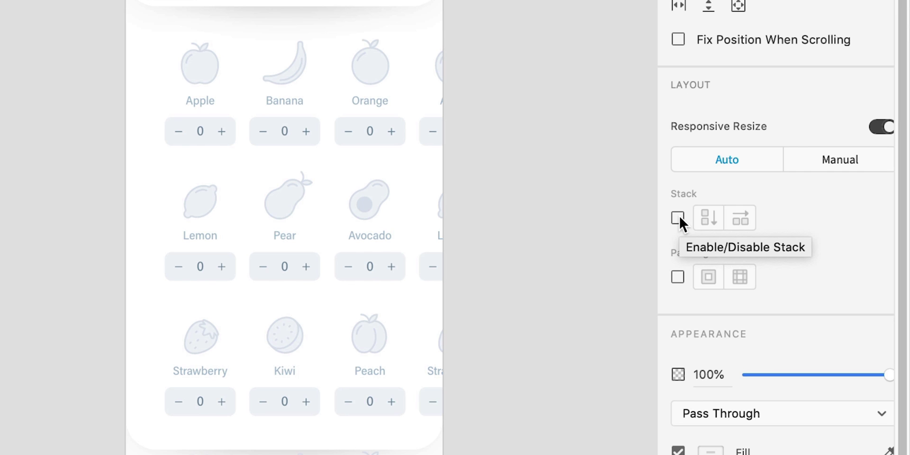
pyautogui.click(678, 218)
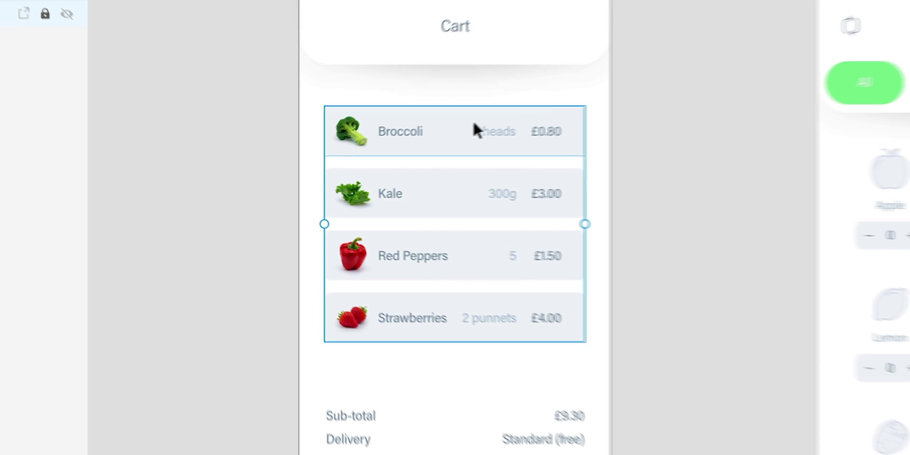
# Reorder the stack to Kale, Broccoli, Red Peppers, Strawberries and adjust the gap between cards
pyautogui.doubleClick(342, 156)
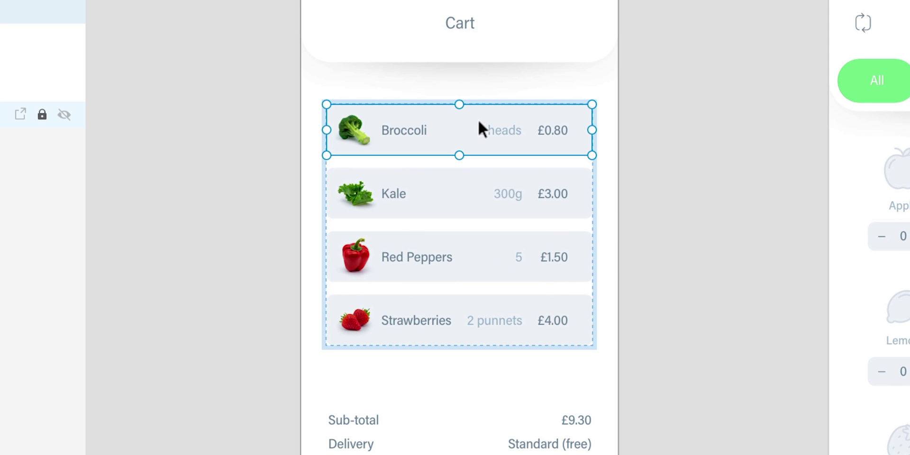
pyautogui.moveTo(478, 122); pyautogui.dragTo(473, 192)
pyautogui.moveTo(472, 244)
pyautogui.mouseDown()
pyautogui.moveTo(472, 163)
pyautogui.moveTo(479, 256)
pyautogui.mouseUp()
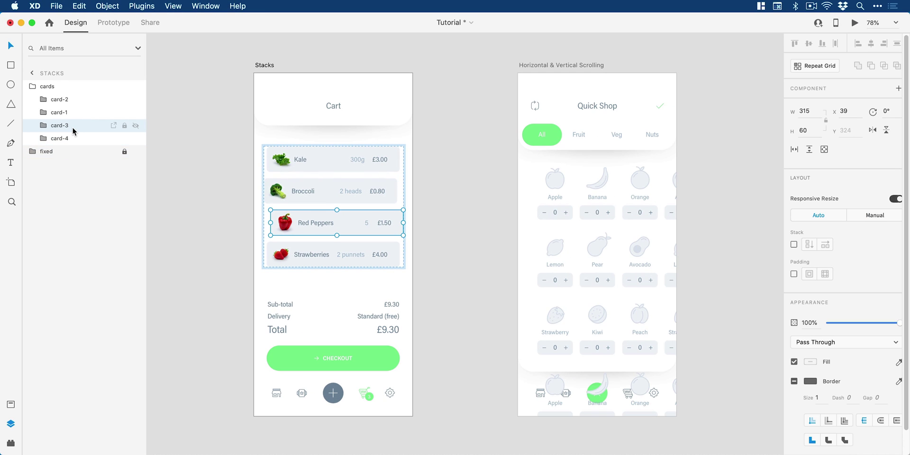
pyautogui.moveTo(296, 196); pyautogui.dragTo(316, 167)
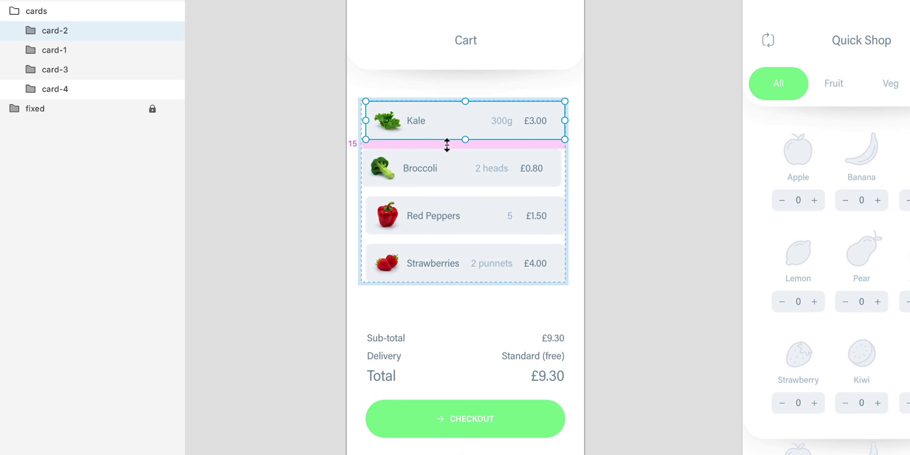
pyautogui.moveTo(446, 146)
pyautogui.mouseDown()
pyautogui.moveTo(445, 234)
pyautogui.moveTo(439, 152)
pyautogui.moveTo(442, 203)
pyautogui.moveTo(442, 140)
pyautogui.moveTo(449, 193)
pyautogui.moveTo(450, 146)
pyautogui.mouseUp()
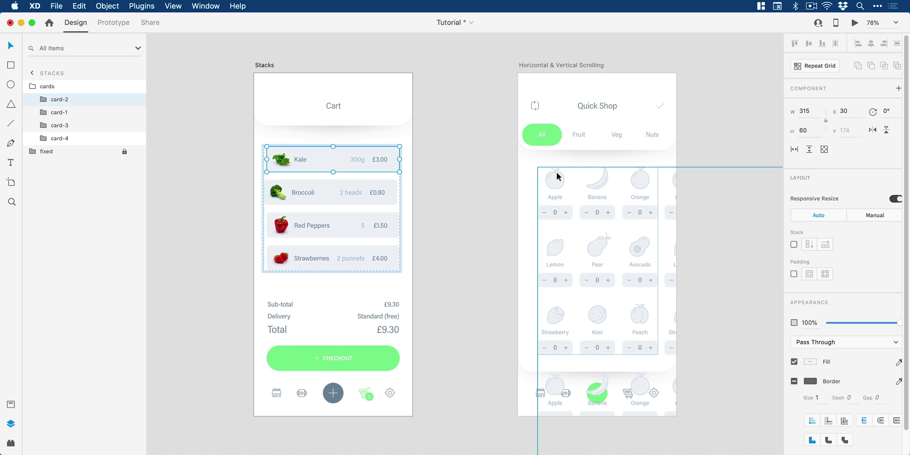
pyautogui.click(556, 172)
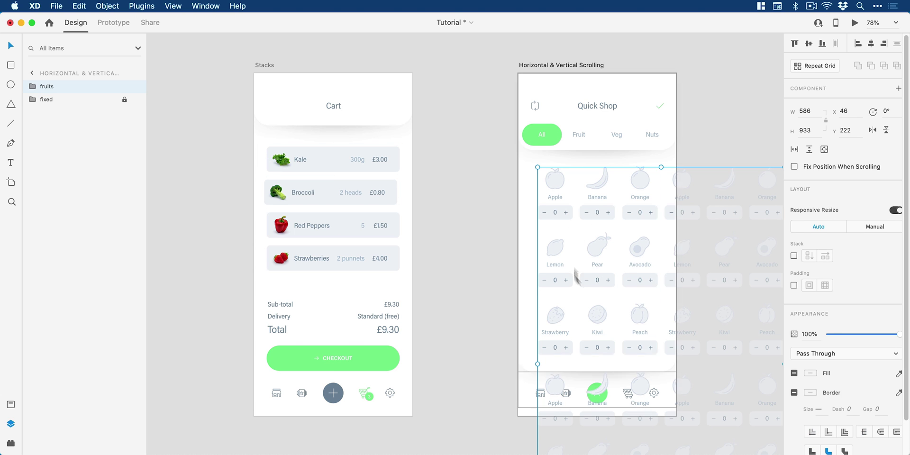
pyautogui.scroll(-5, 599, 228)
pyautogui.hscroll(3, 598, 228)
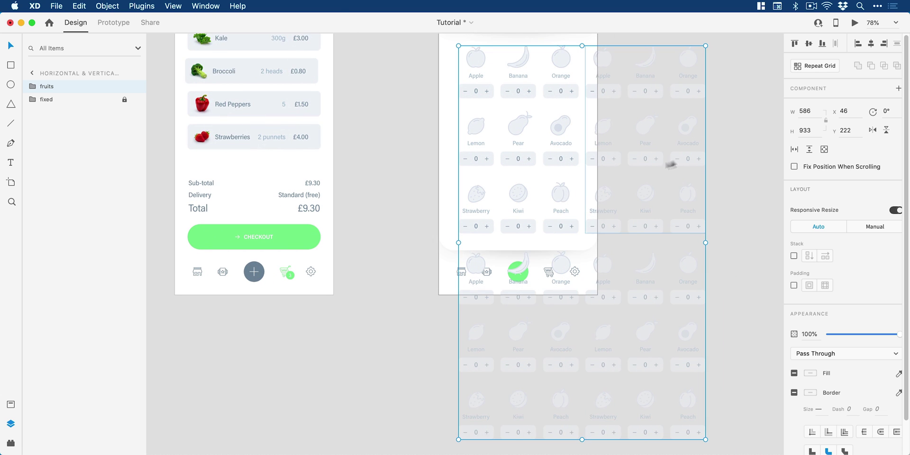
pyautogui.scroll(4, 503, 186)
pyautogui.hscroll(-2, 504, 187)
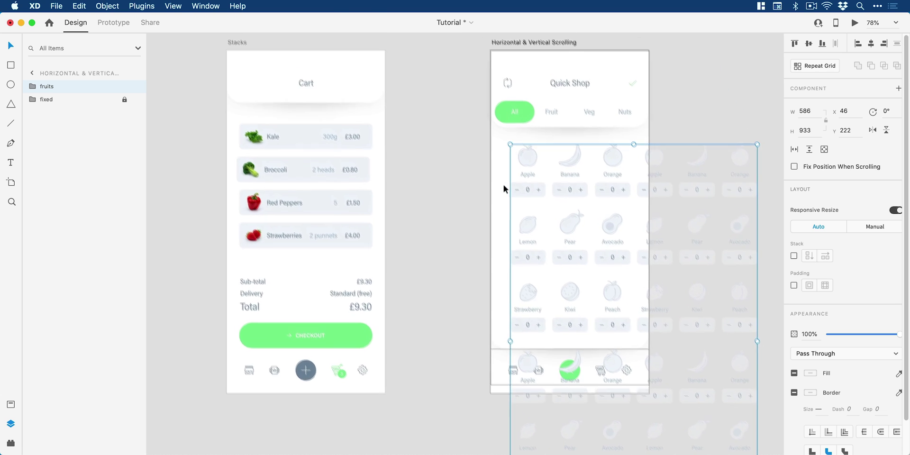
pyautogui.scroll(2, 503, 189)
pyautogui.hscroll(-1, 504, 189)
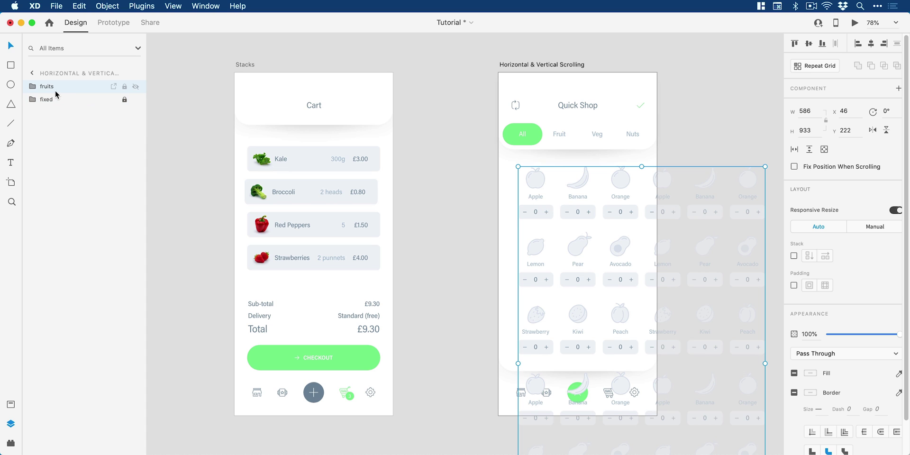
pyautogui.click(33, 87)
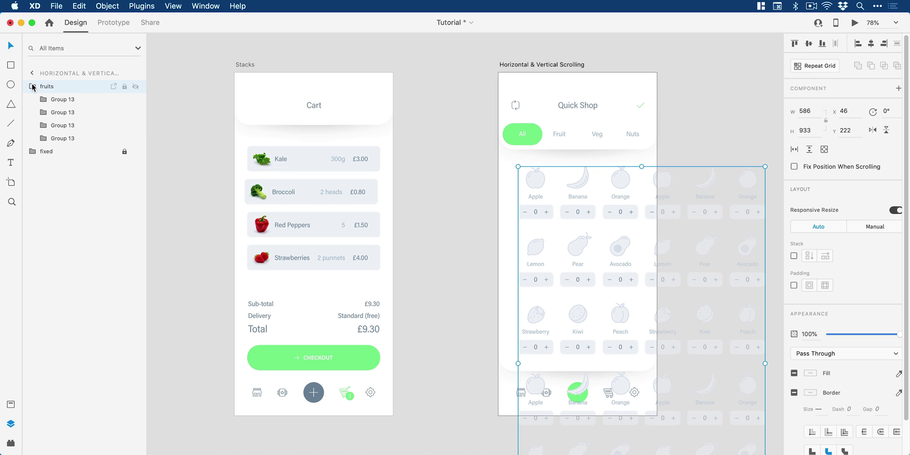
pyautogui.click(32, 86)
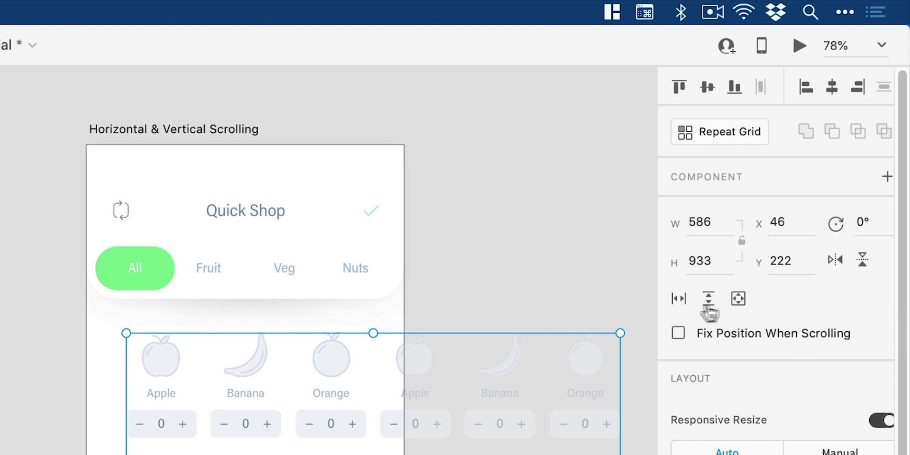
# Make the fruit grid a horizontal-and-vertical scroll group, resizing its viewport to 285×446
pyautogui.click(744, 307)
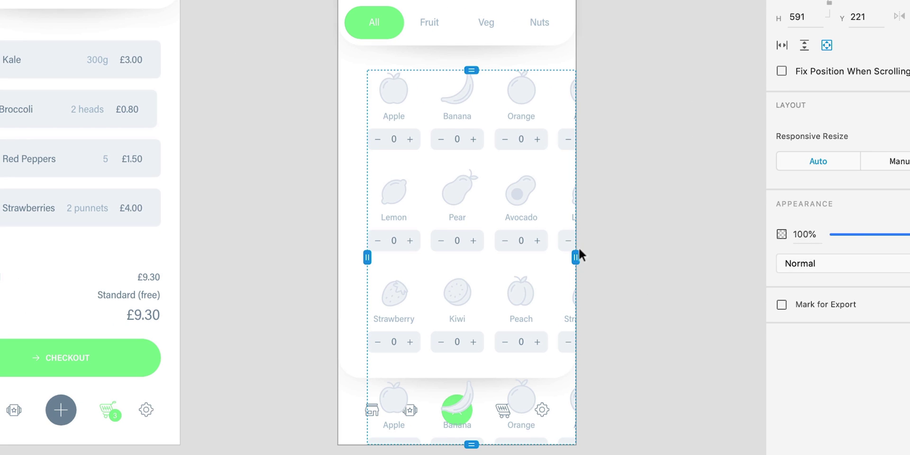
pyautogui.moveTo(577, 254); pyautogui.dragTo(548, 249)
pyautogui.moveTo(459, 443); pyautogui.dragTo(459, 356)
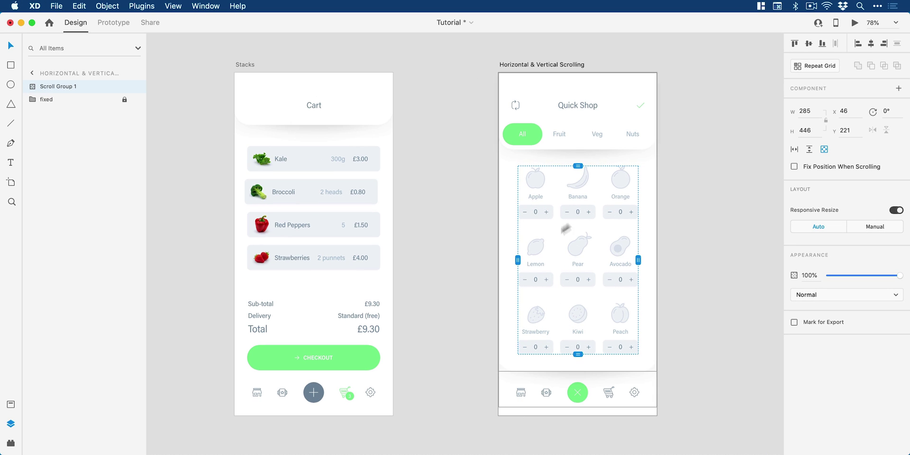
# Play the Quick Shop screen in Preview and scroll down through the fruit grid
pyautogui.click(856, 23)
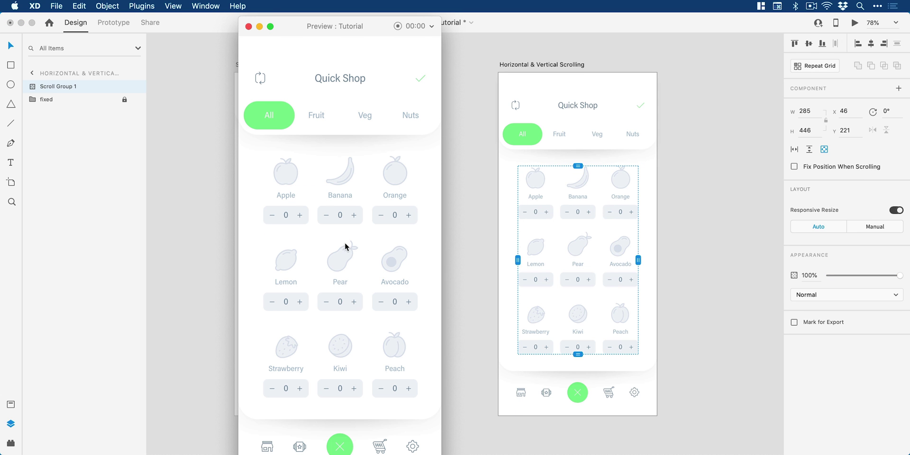
pyautogui.scroll(-10, 344, 247)
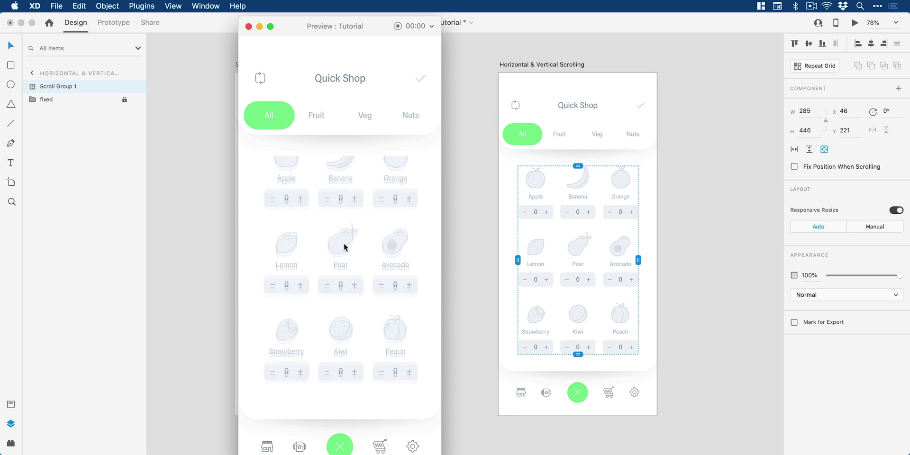
pyautogui.scroll(-10, 345, 247)
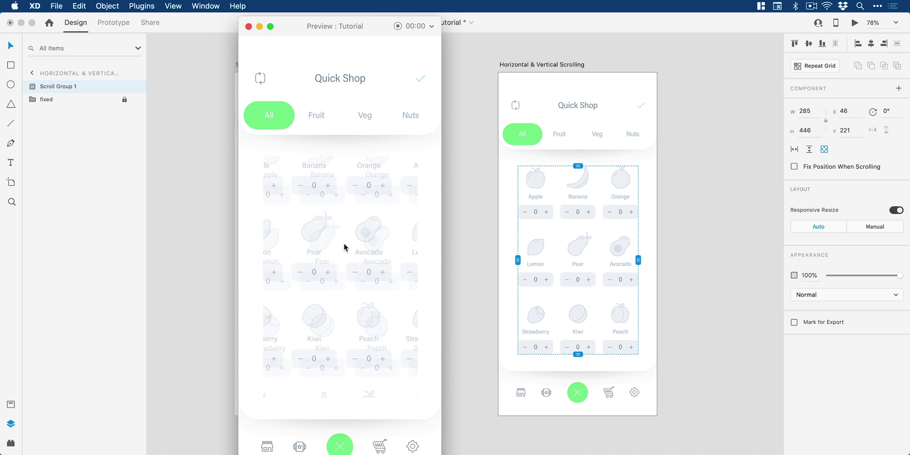
# Close the Preview window, returning to the Stacks and Horizontal & Vertical Scrolling artboards
pyautogui.click(431, 239)
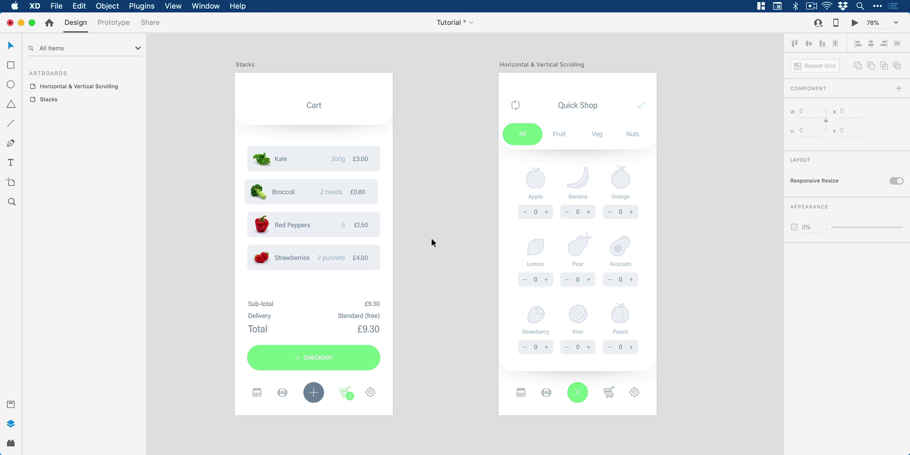